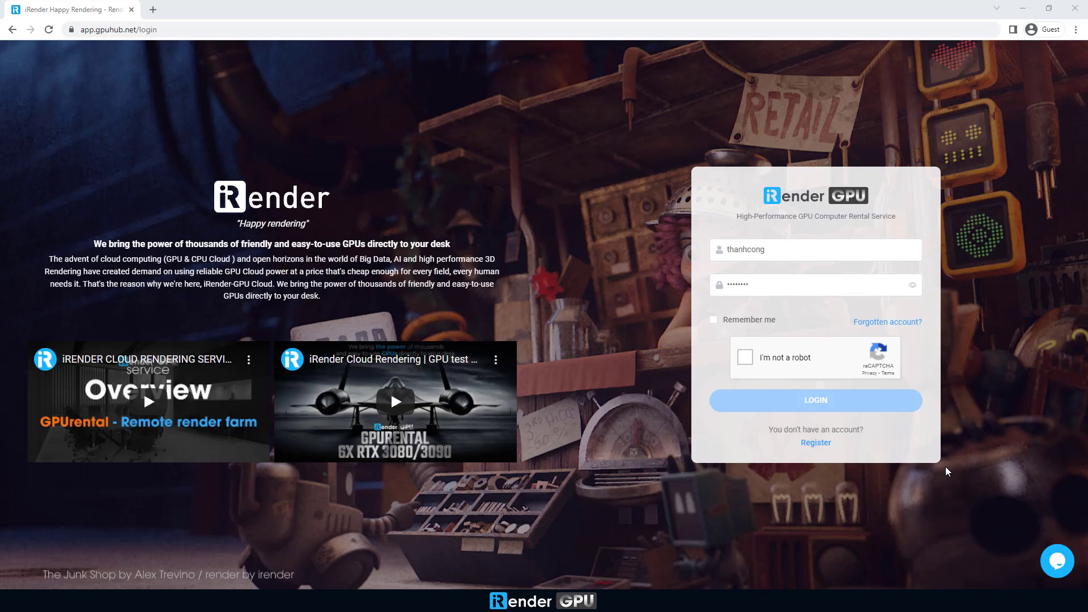
# Pass the reCAPTCHA, log in to iRender GPU, and open the GPUHub machine list
pyautogui.click(746, 357)
pyautogui.click(815, 400)
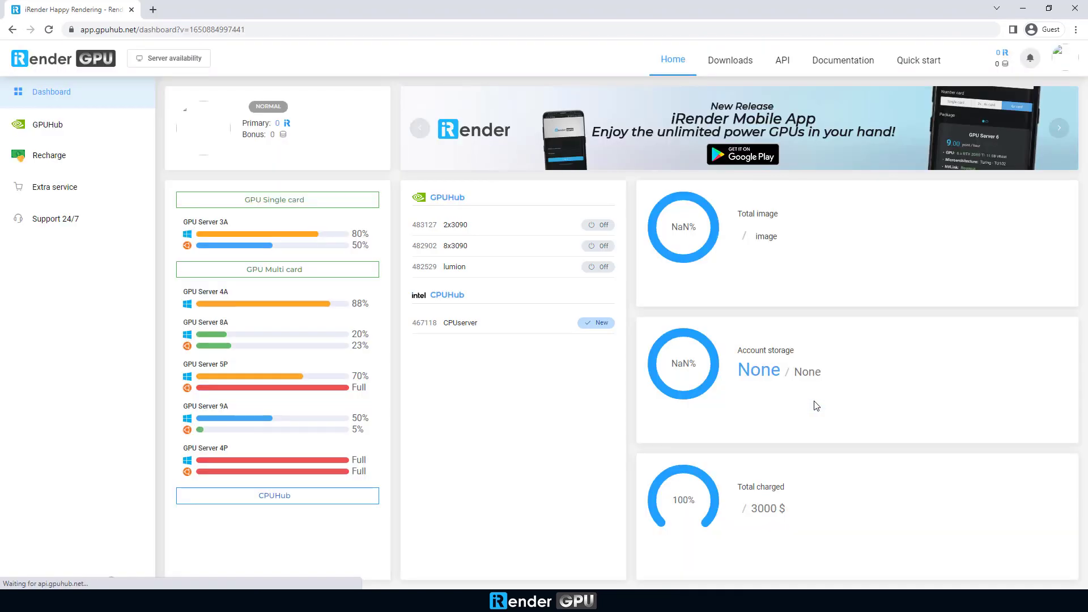
pyautogui.click(54, 127)
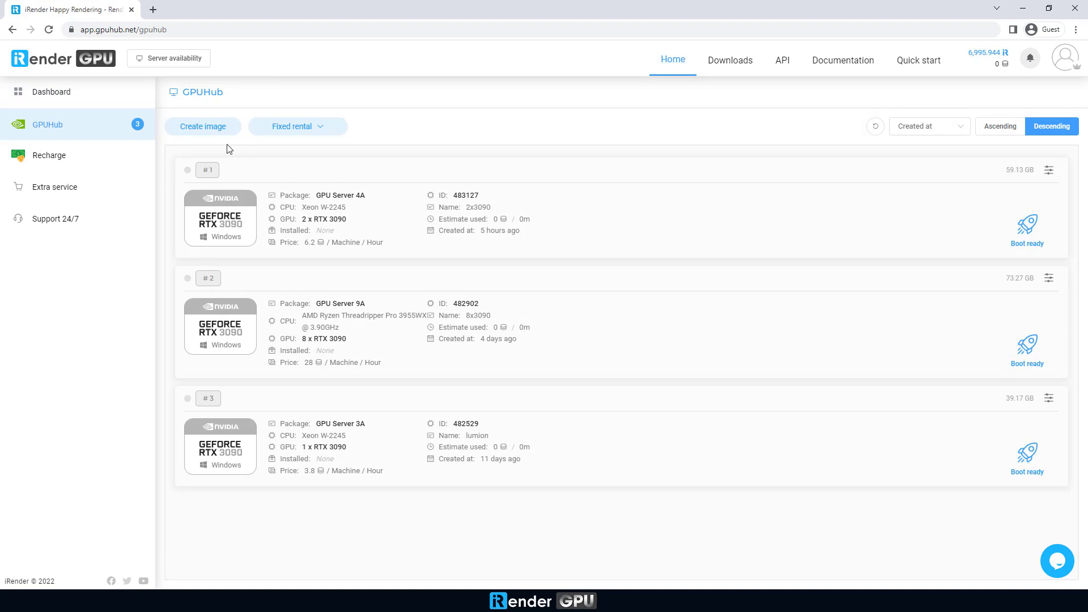
# Start a new server image, choosing GPU Server 4A from the 2x–4x card options
pyautogui.click(202, 125)
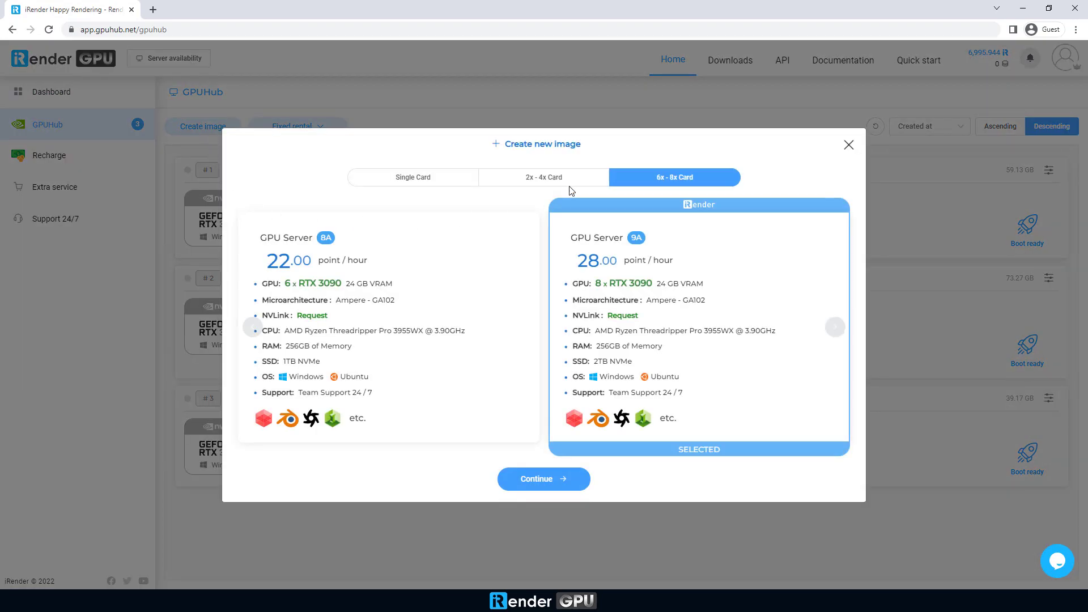
pyautogui.click(566, 180)
pyautogui.click(312, 301)
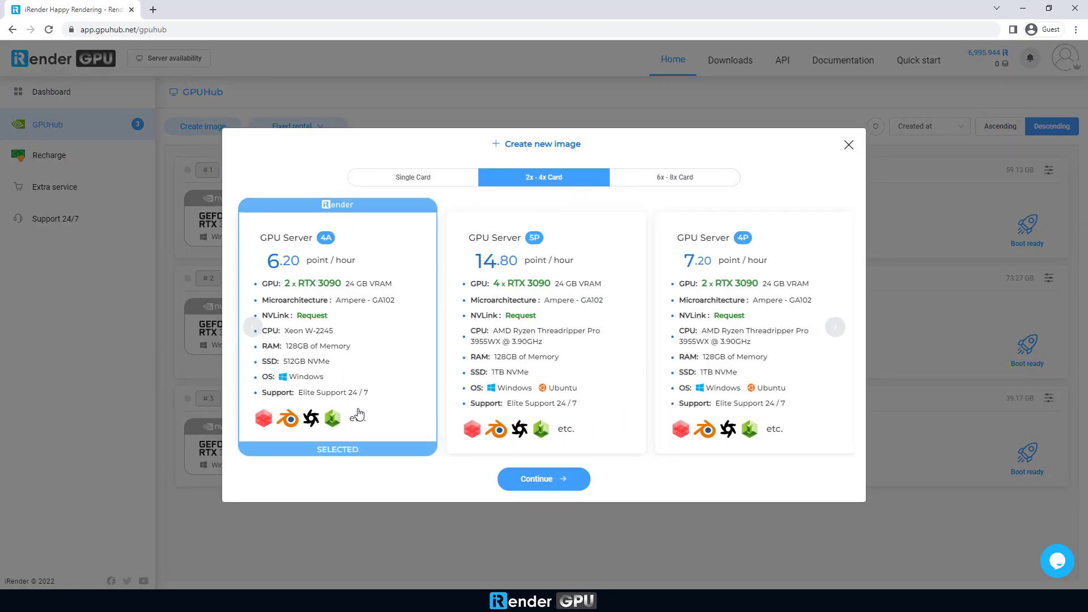
pyautogui.click(530, 479)
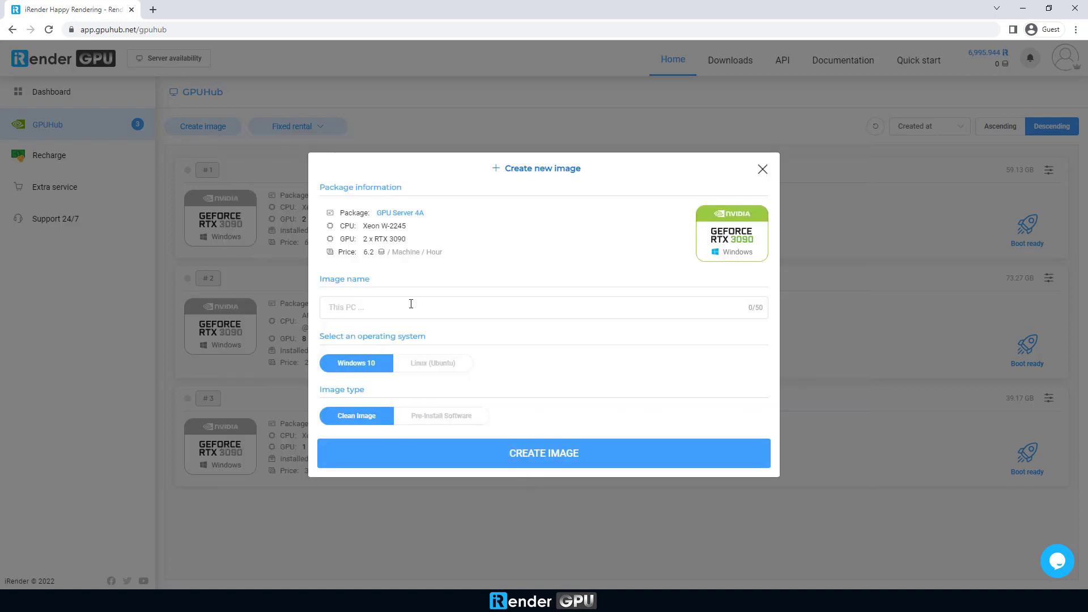
# Close the image form and boot the 2x RTX 3090 machine #1
pyautogui.click(763, 170)
pyautogui.click(1032, 241)
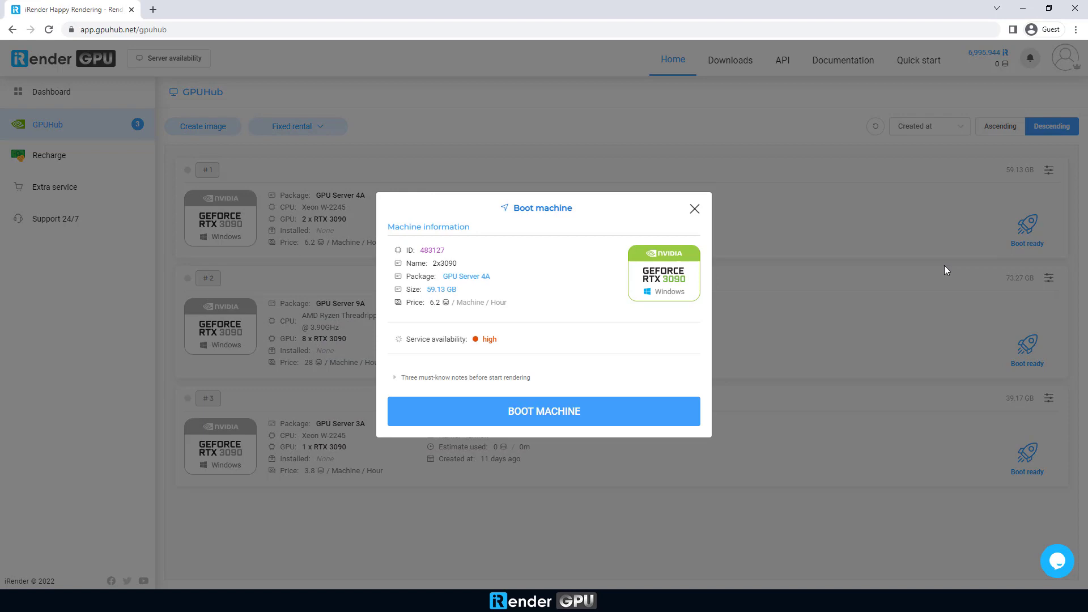
pyautogui.click(553, 418)
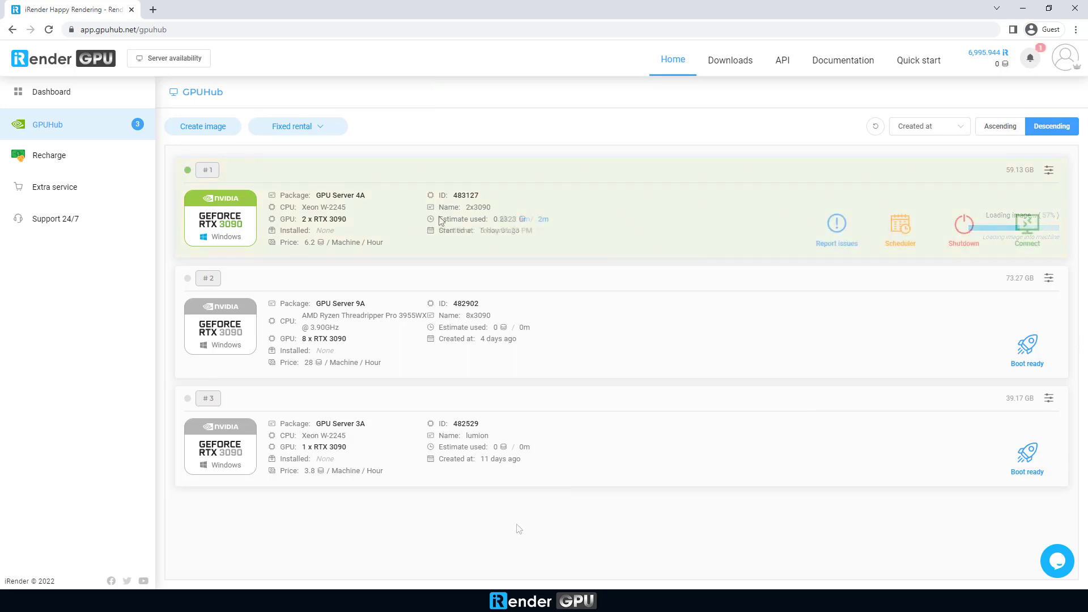
# Download the Primary Server .rdp file and connect, entering the account password and accepting the certificate
pyautogui.click(1028, 242)
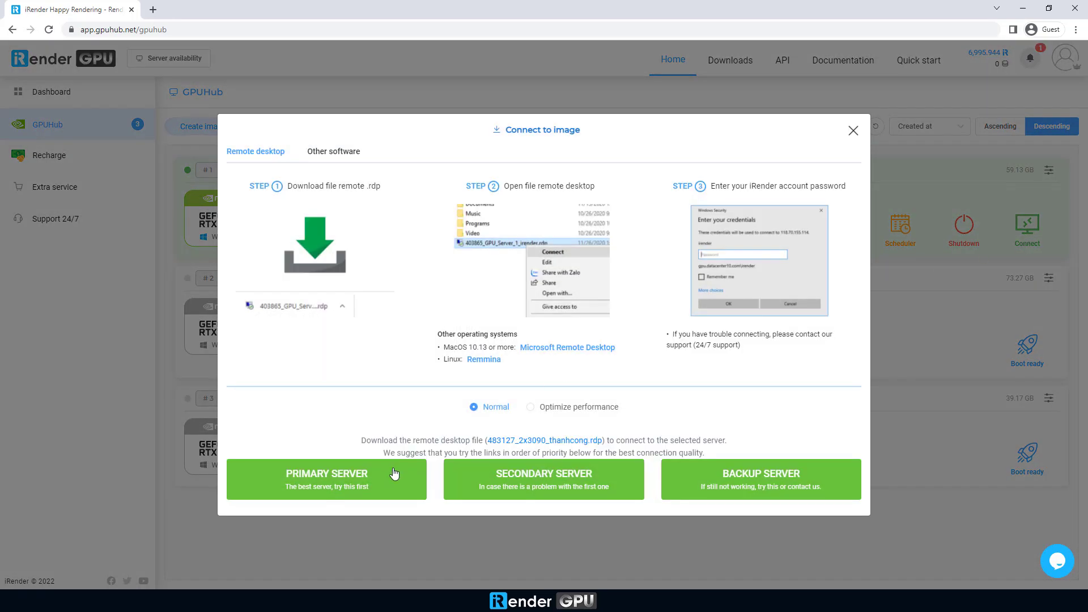
pyautogui.click(375, 476)
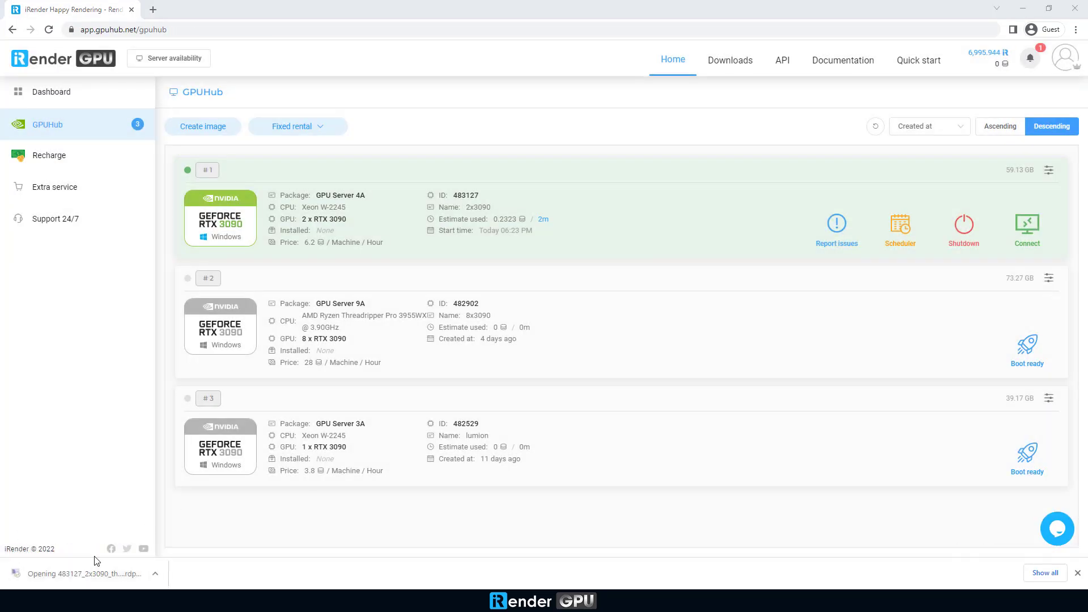
pyautogui.click(623, 363)
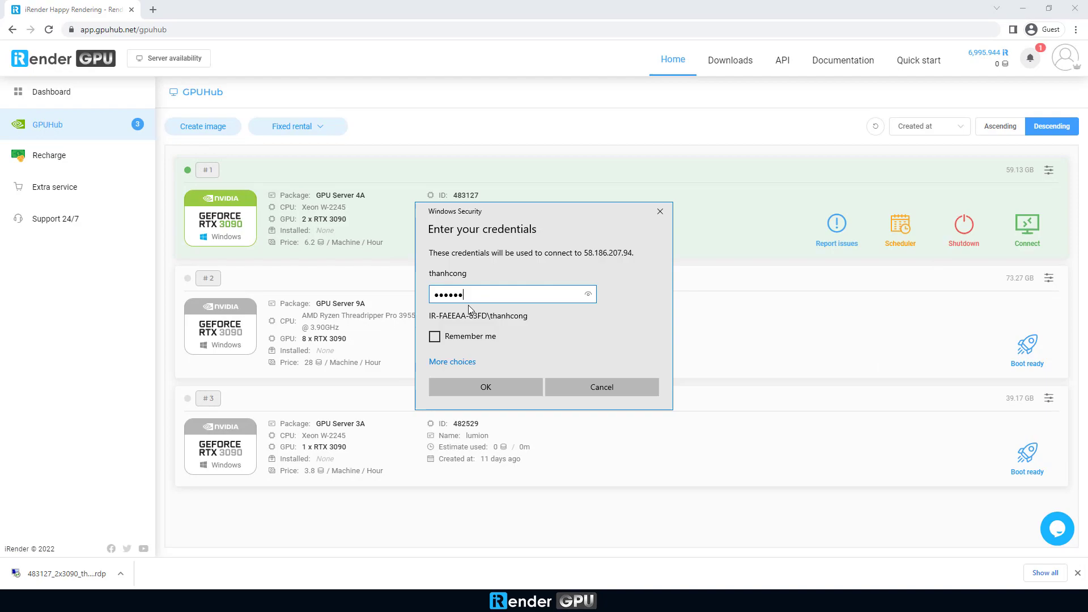
pyautogui.click(493, 380)
pyautogui.click(578, 392)
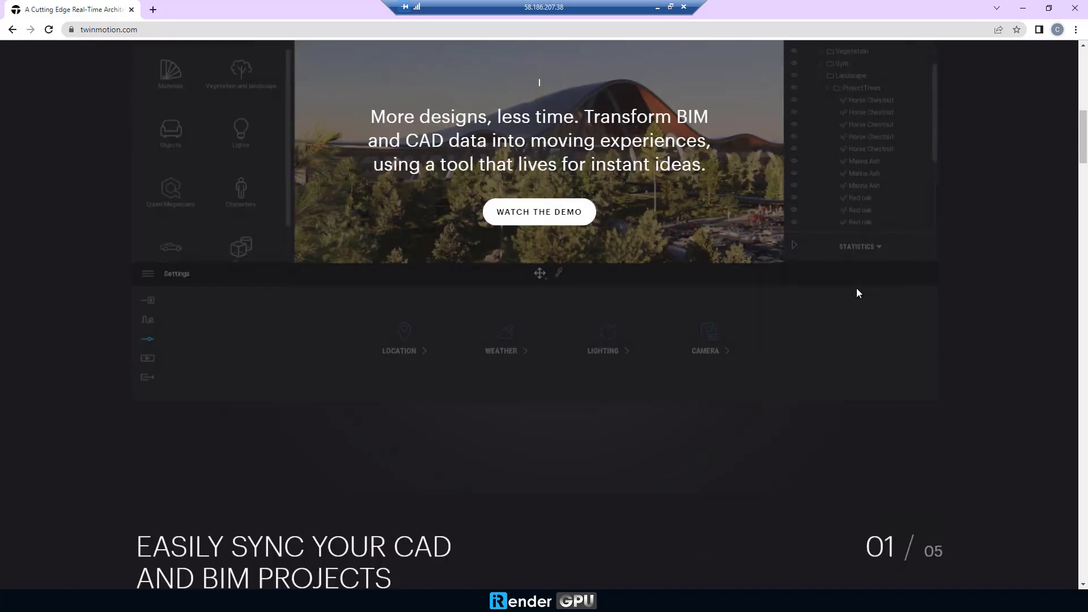
pyautogui.scroll(-10, 855, 290)
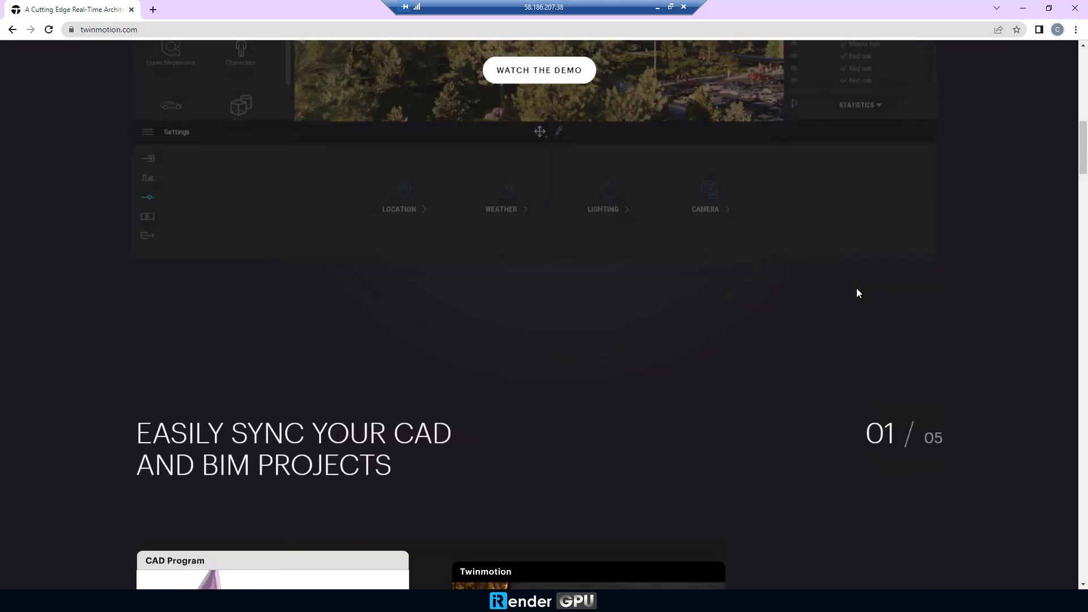
pyautogui.scroll(-10, 856, 288)
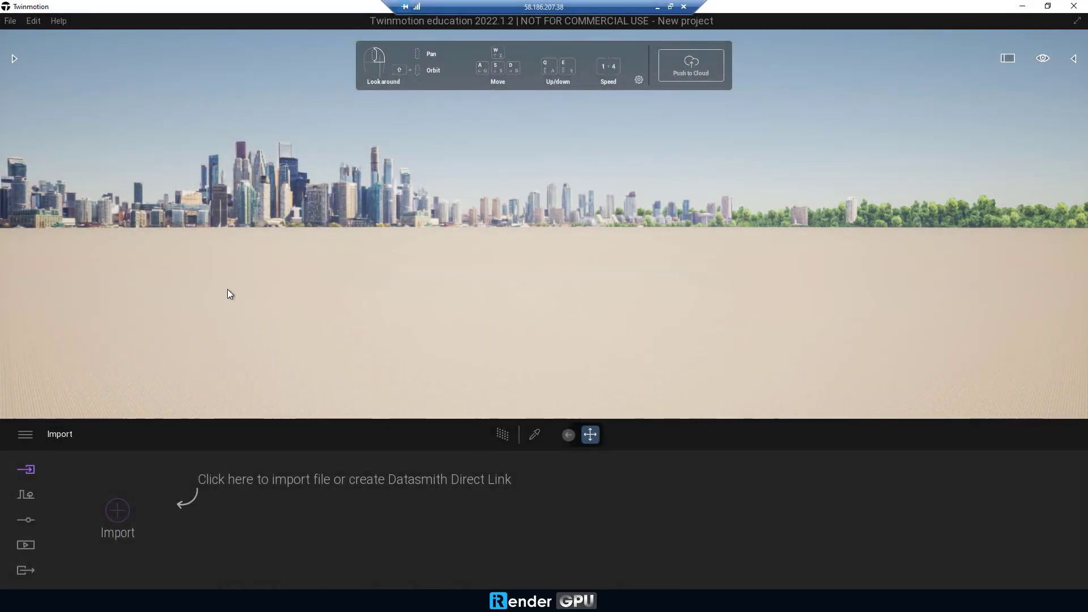
# Load the Lakehouse retreat scene from File > Demo scenes
pyautogui.click(11, 20)
pyautogui.moveTo(47, 94)
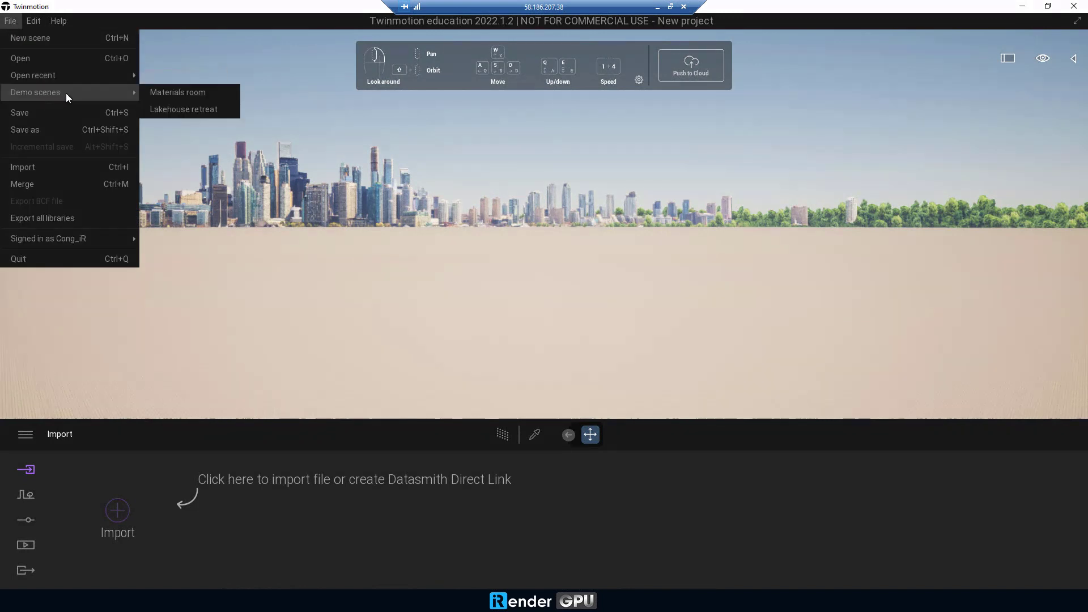
pyautogui.click(205, 108)
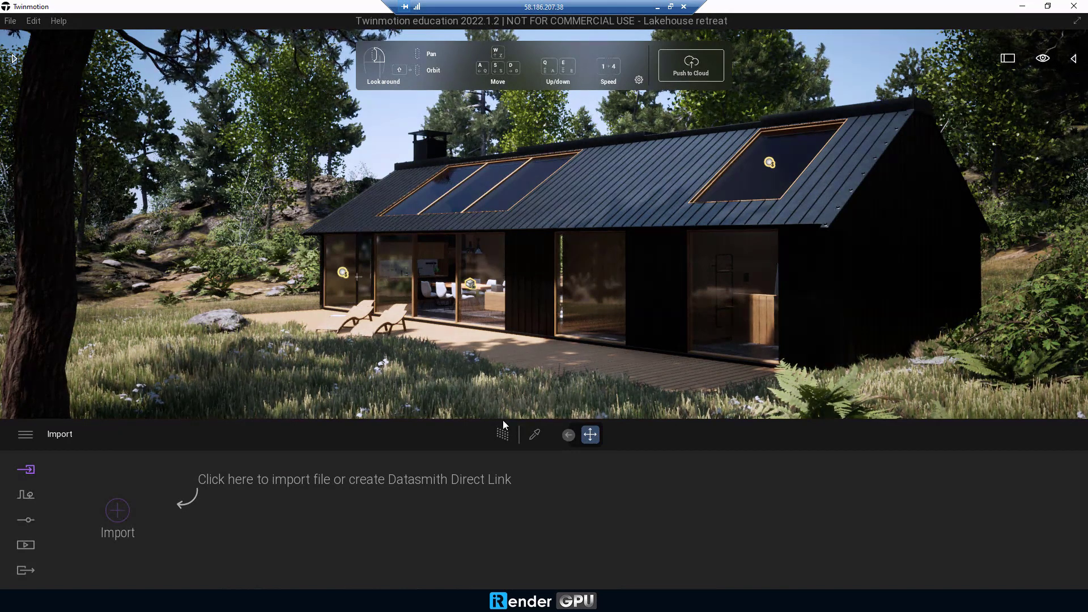
# In Media, select the wooden deck and open the Path tracer video's clip timeline
pyautogui.click(26, 545)
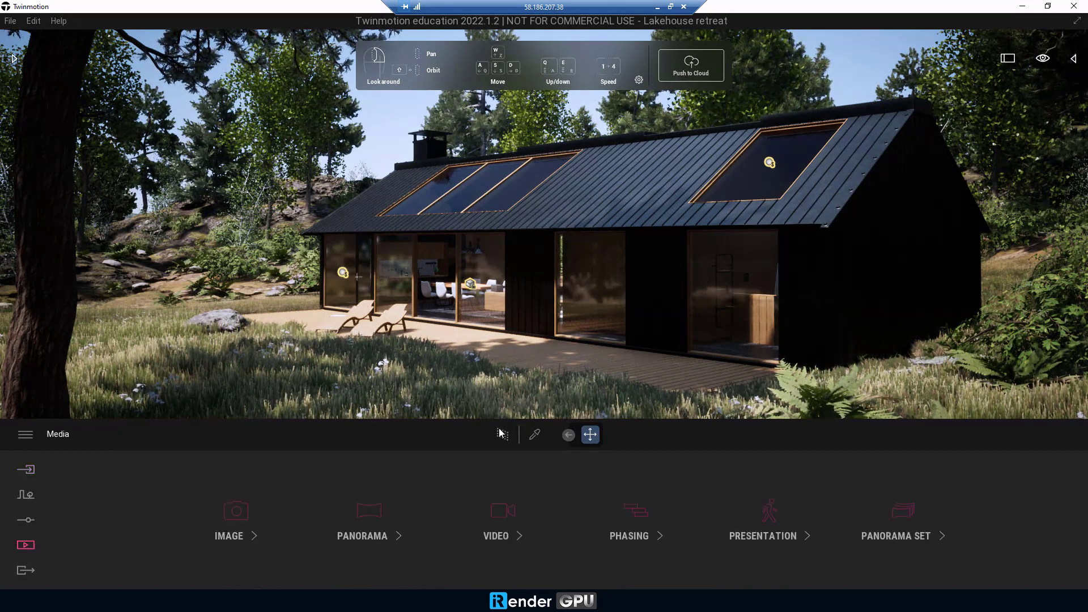
pyautogui.click(607, 349)
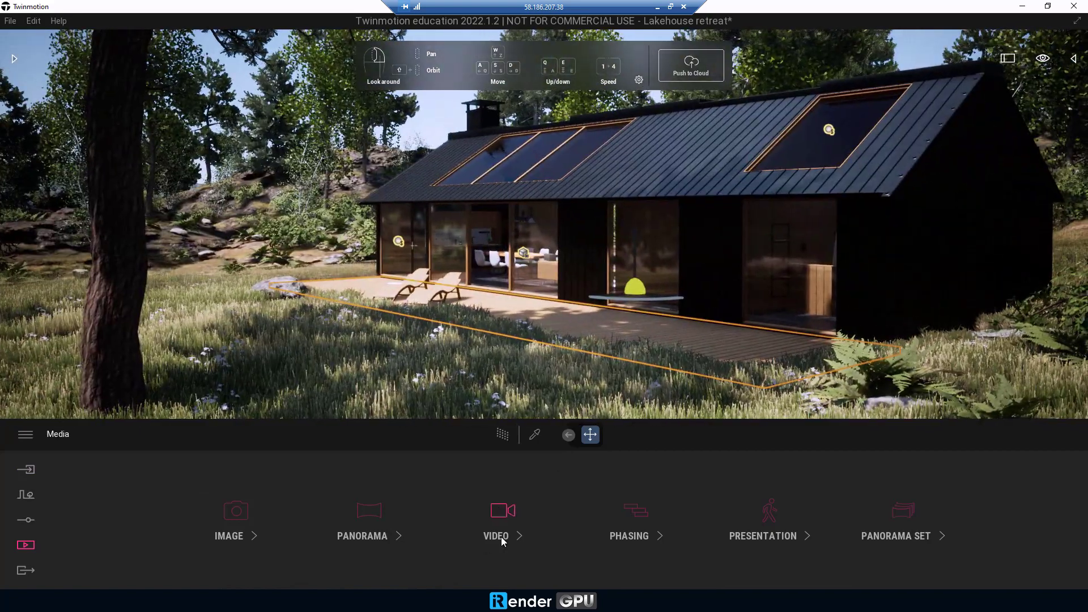
pyautogui.click(499, 535)
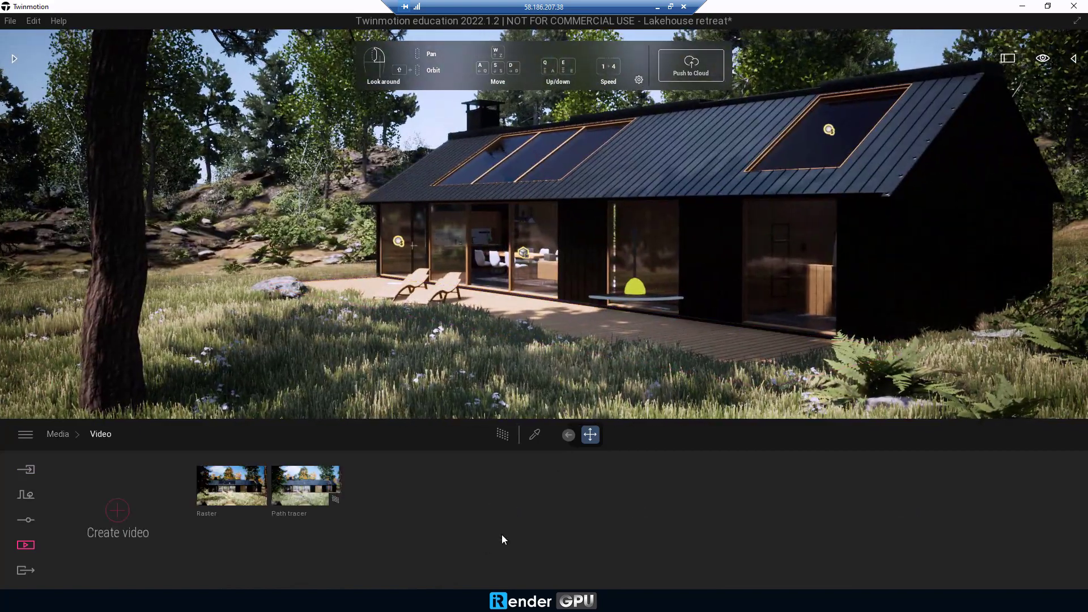
pyautogui.click(287, 498)
pyautogui.doubleClick(287, 498)
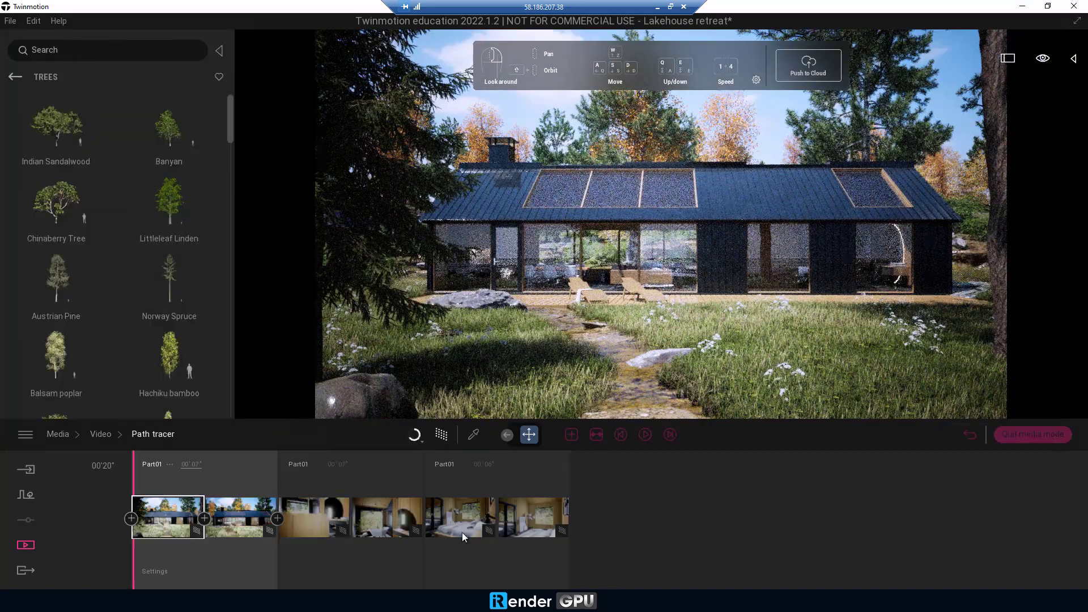
# Select the second Part01 interior clip, then play and stop the path-traced preview
pyautogui.click(303, 533)
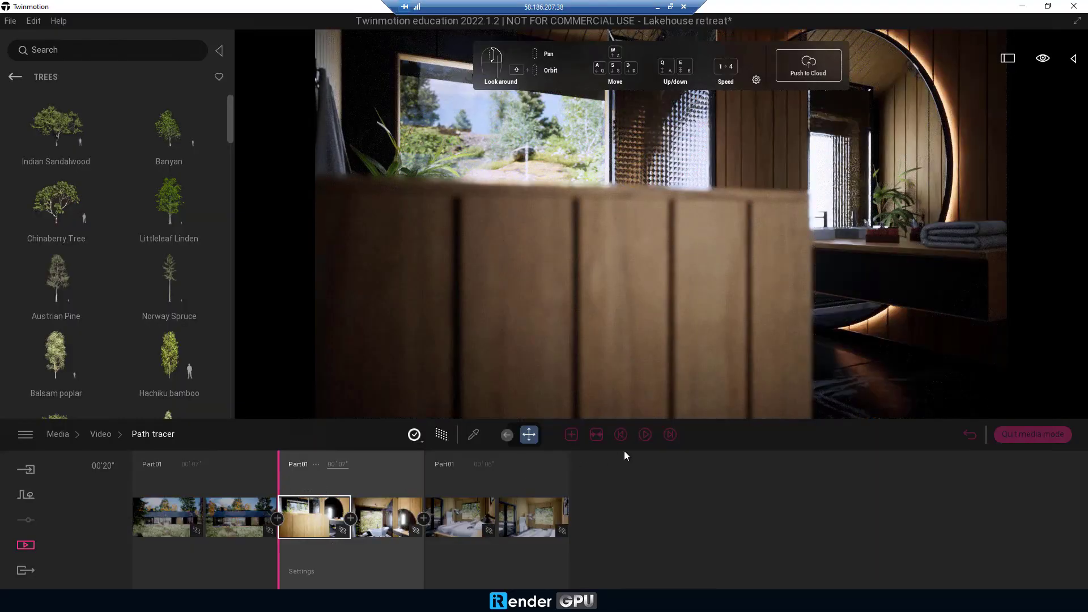
pyautogui.click(645, 434)
pyautogui.click(646, 434)
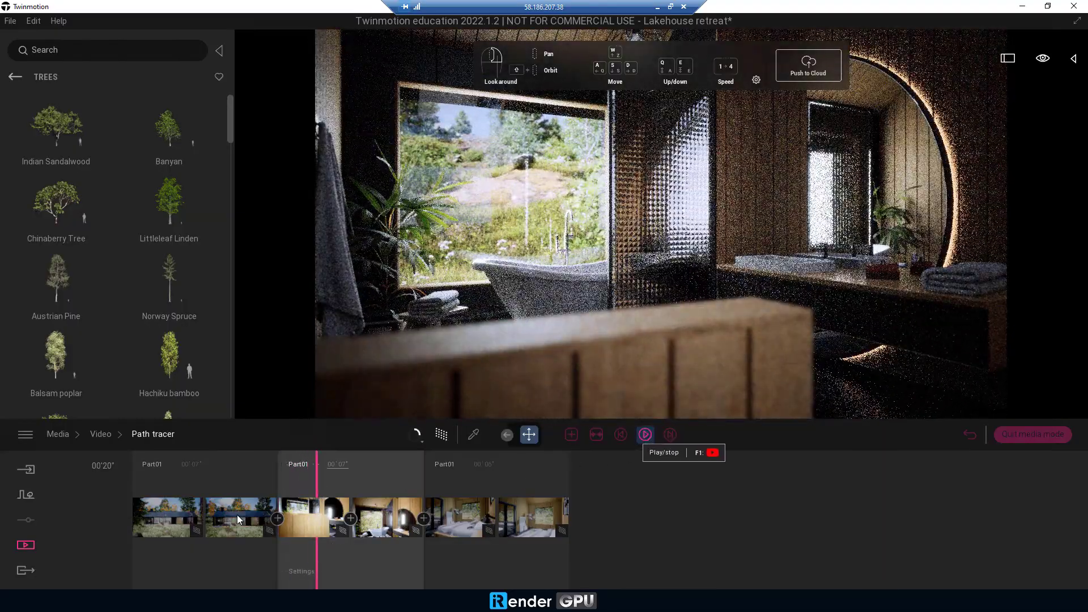
# Assign the Path tracer media to the Video export slot and export it to Desktop
pyautogui.click(26, 569)
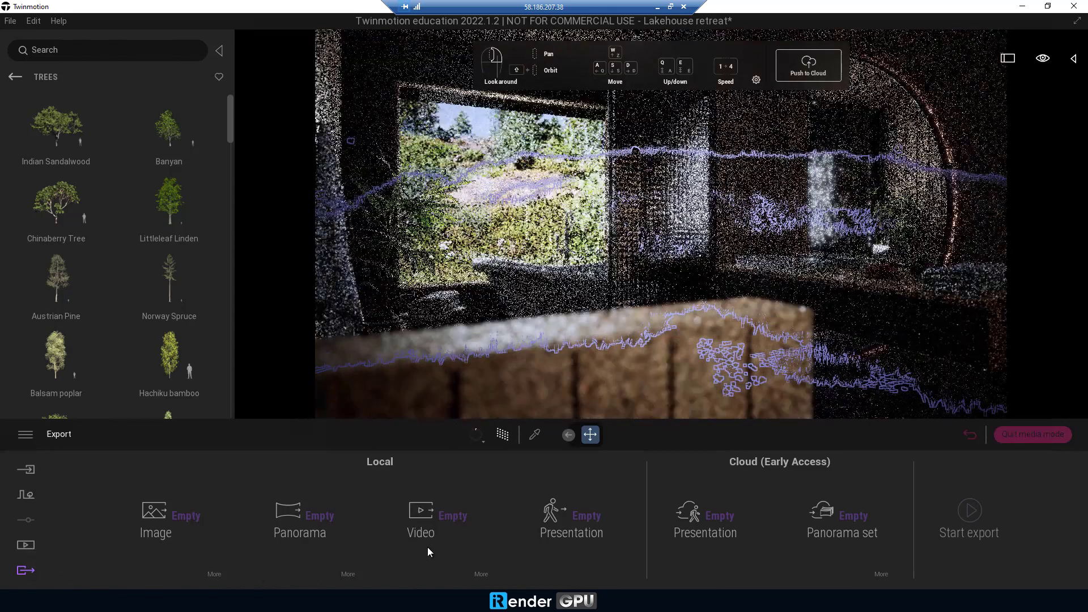
pyautogui.click(444, 517)
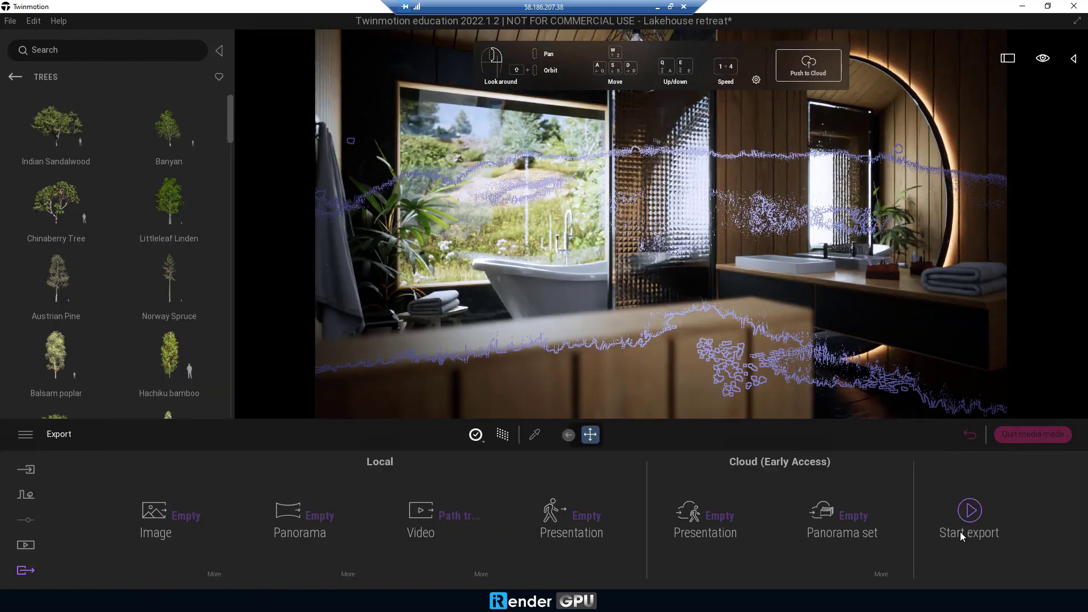
pyautogui.click(968, 517)
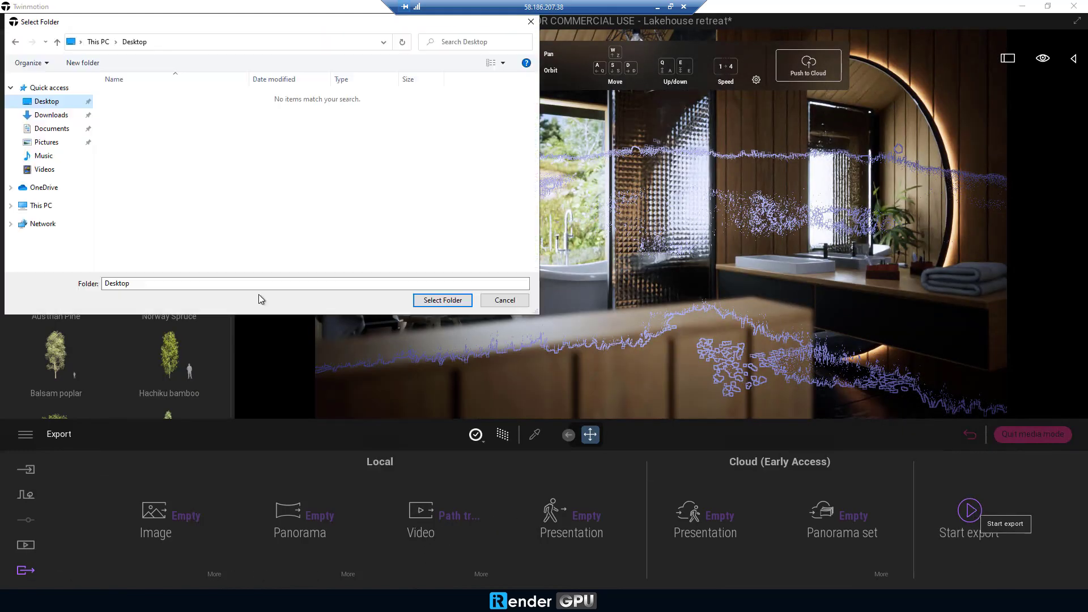
pyautogui.click(442, 300)
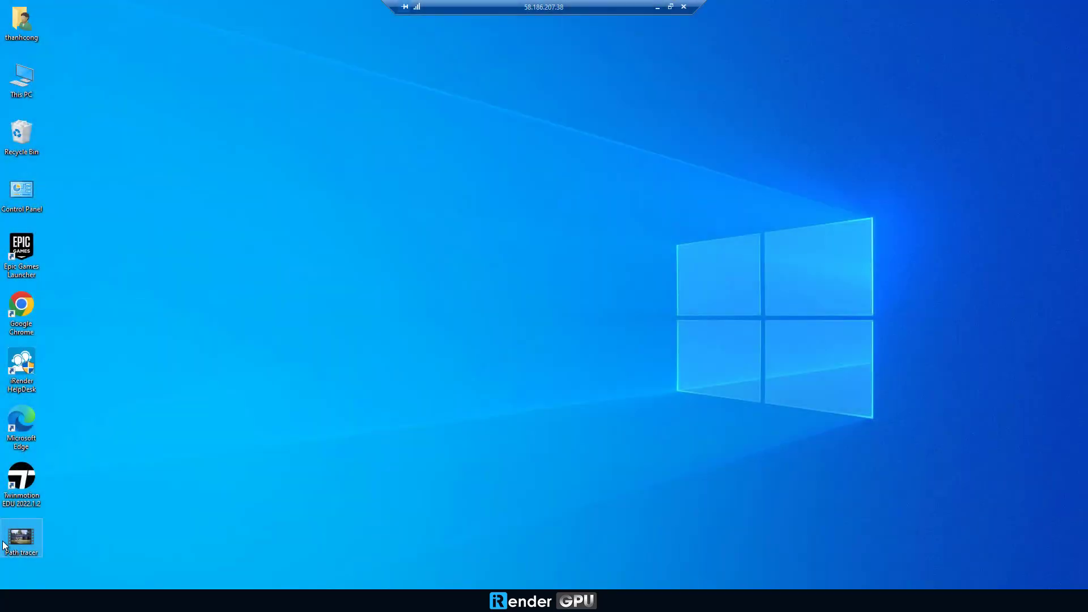
# Copy the Path tracer video from the desktop, paste it into Storage (Z:), and close Explorer
pyautogui.rightClick(3, 545)
pyautogui.click(36, 472)
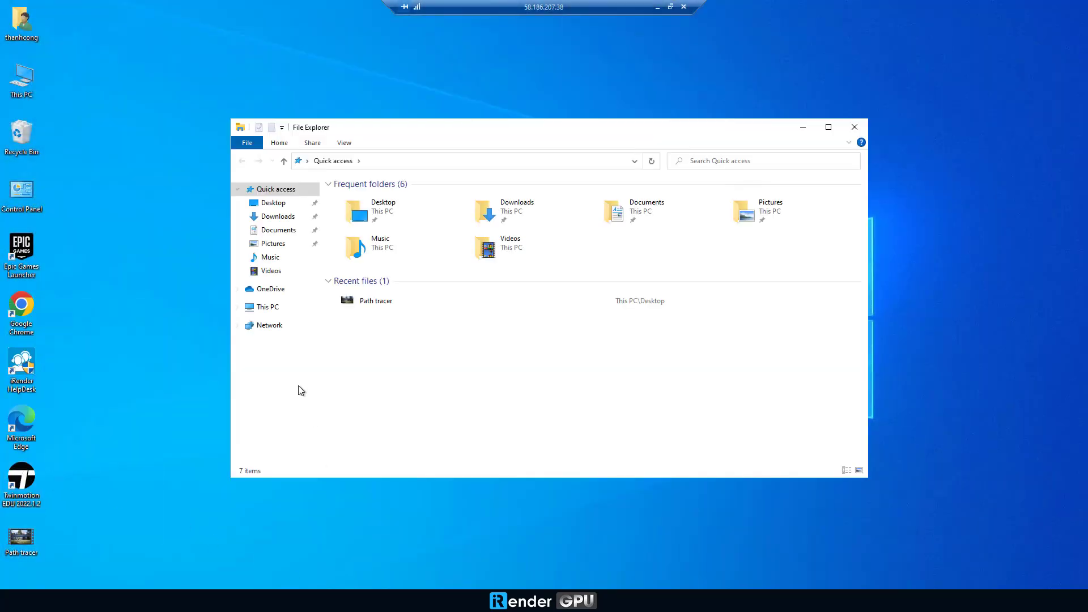
pyautogui.click(267, 308)
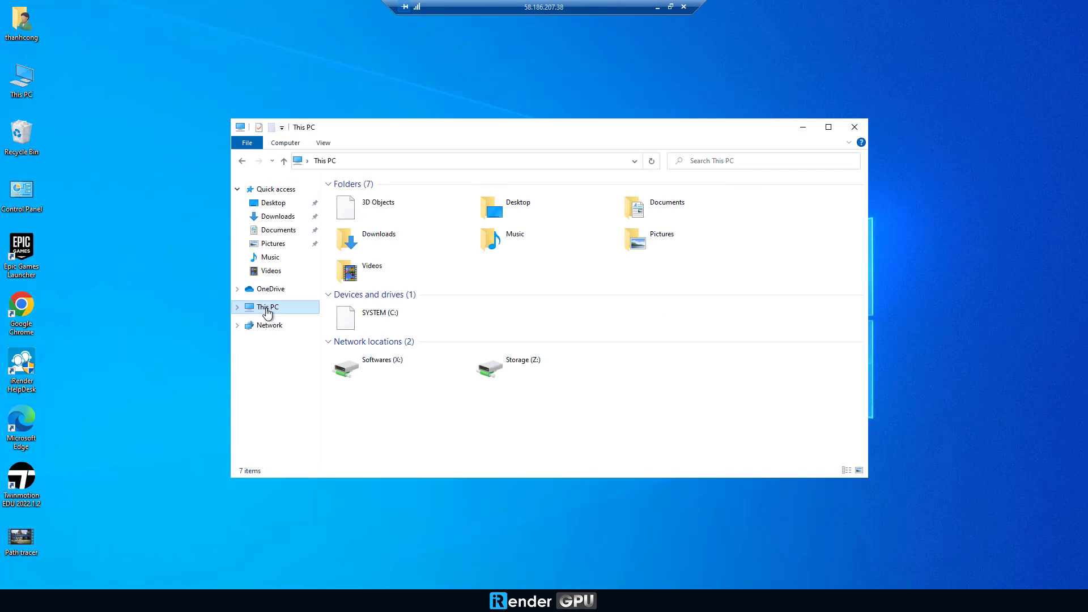
pyautogui.doubleClick(508, 371)
pyautogui.rightClick(397, 320)
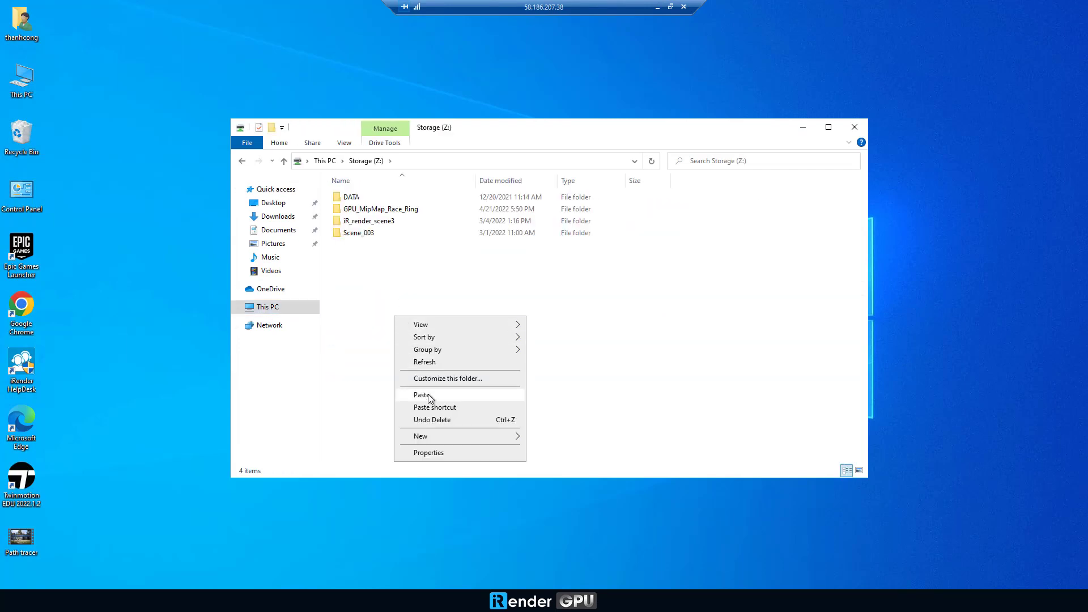
pyautogui.click(427, 393)
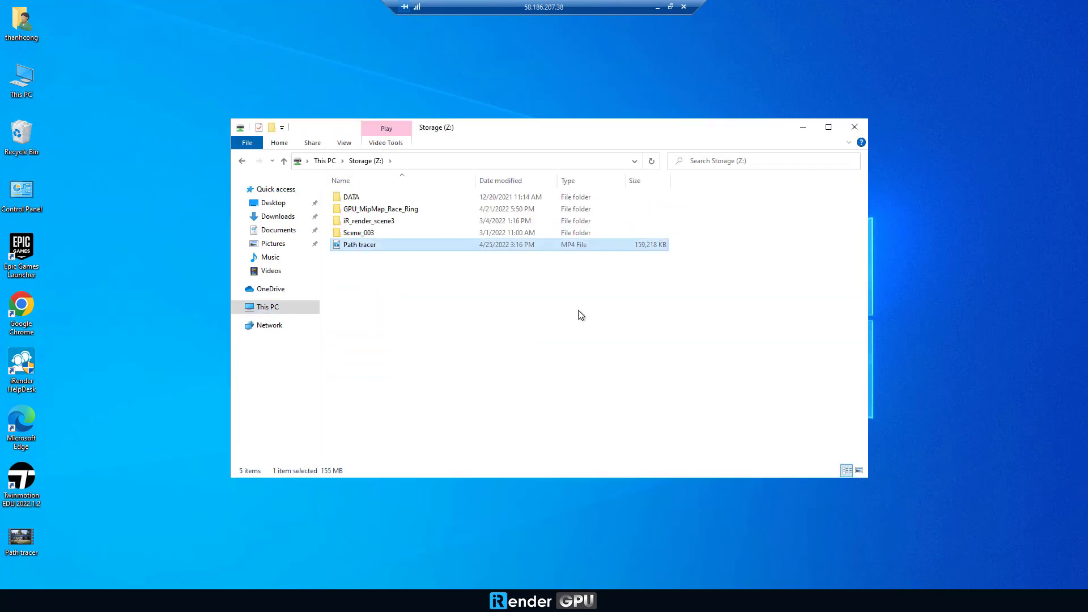
pyautogui.click(854, 128)
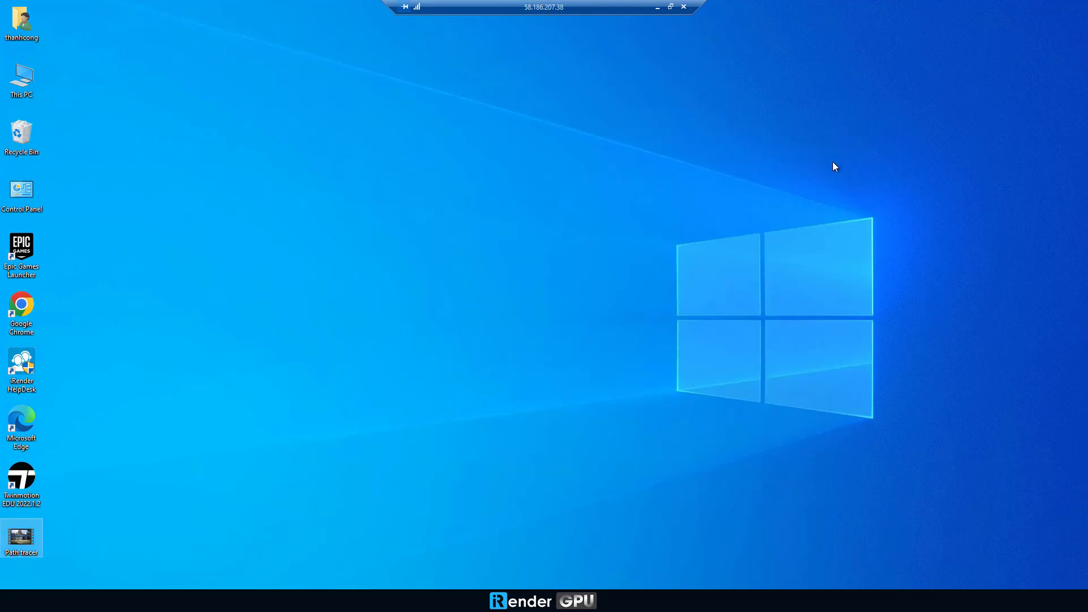
# Disconnect the RDP session, shut down machine #1, and submit a five-star rating
pyautogui.click(683, 6)
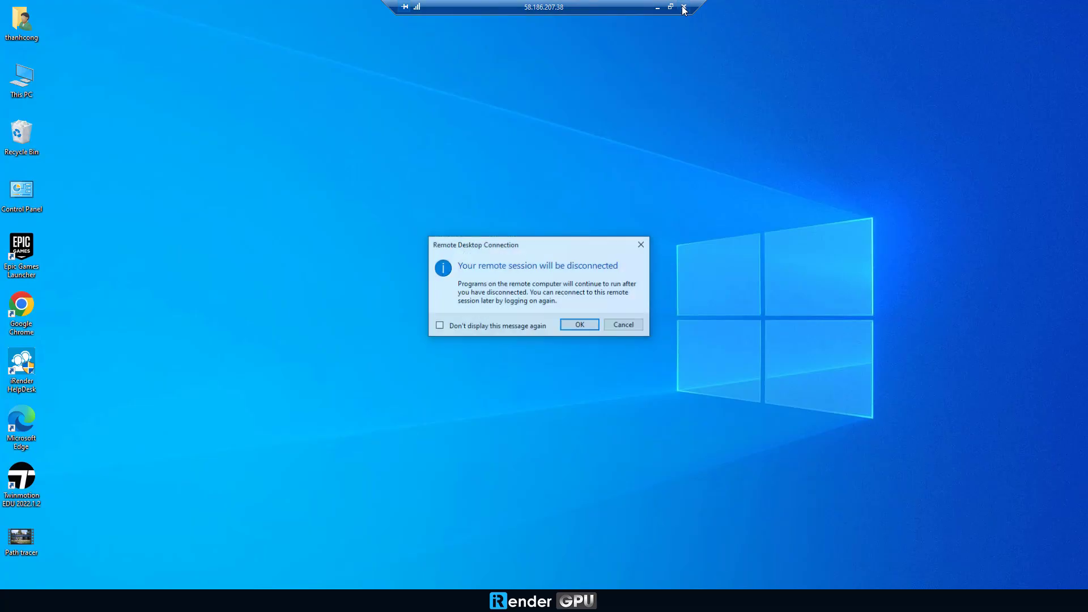
pyautogui.click(589, 326)
pyautogui.click(974, 239)
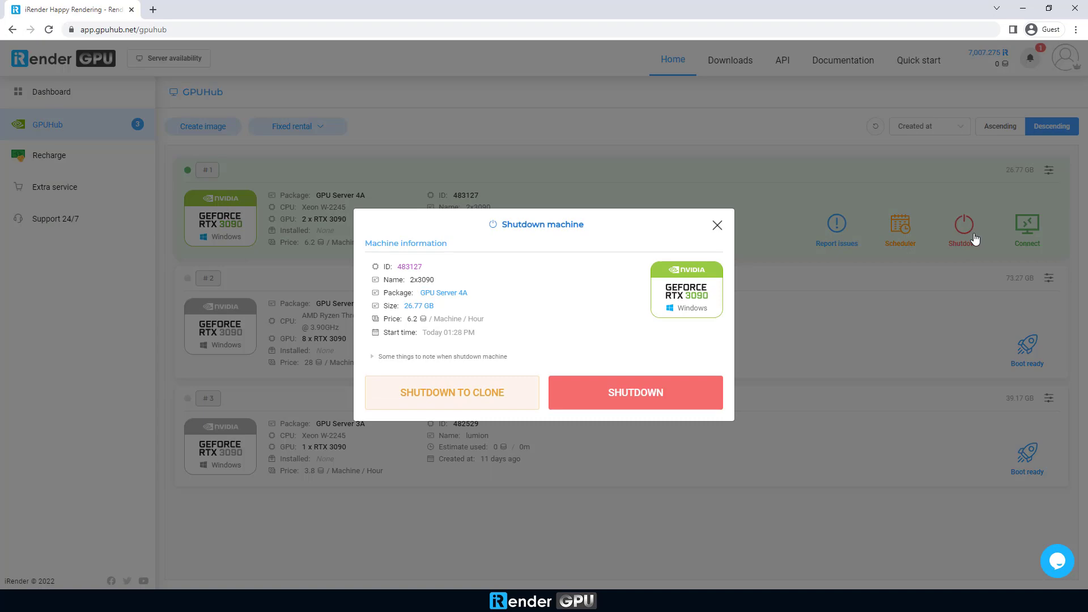
pyautogui.click(612, 402)
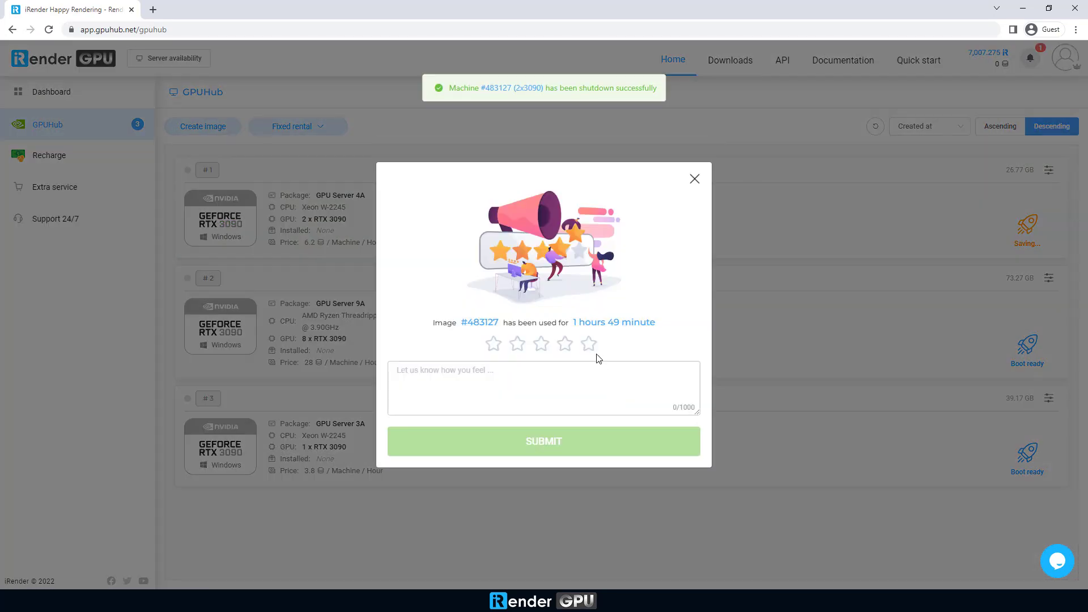
pyautogui.click(589, 343)
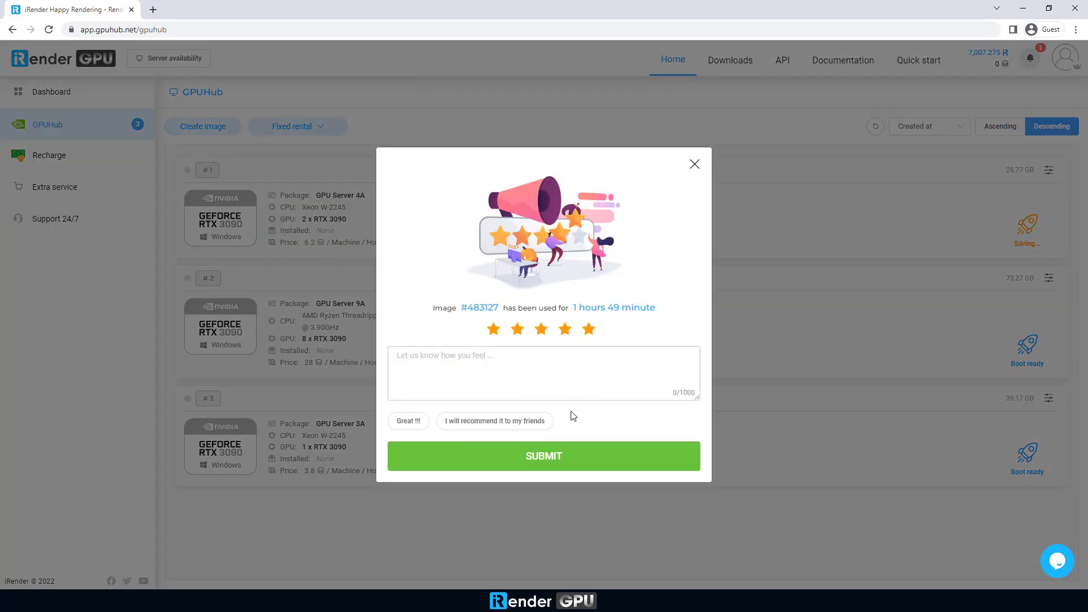
pyautogui.click(559, 459)
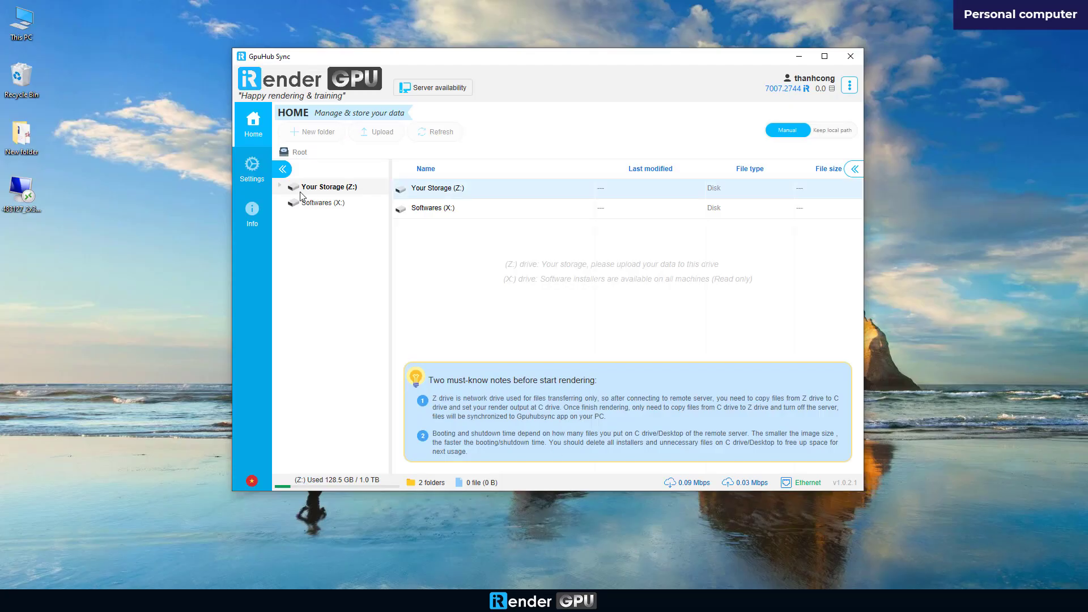
# Download Path tracer.mp4 from Your Storage (Z:) to the local folder, then close GpuHub Sync
pyautogui.click(282, 187)
pyautogui.click(282, 187)
pyautogui.doubleClick(437, 190)
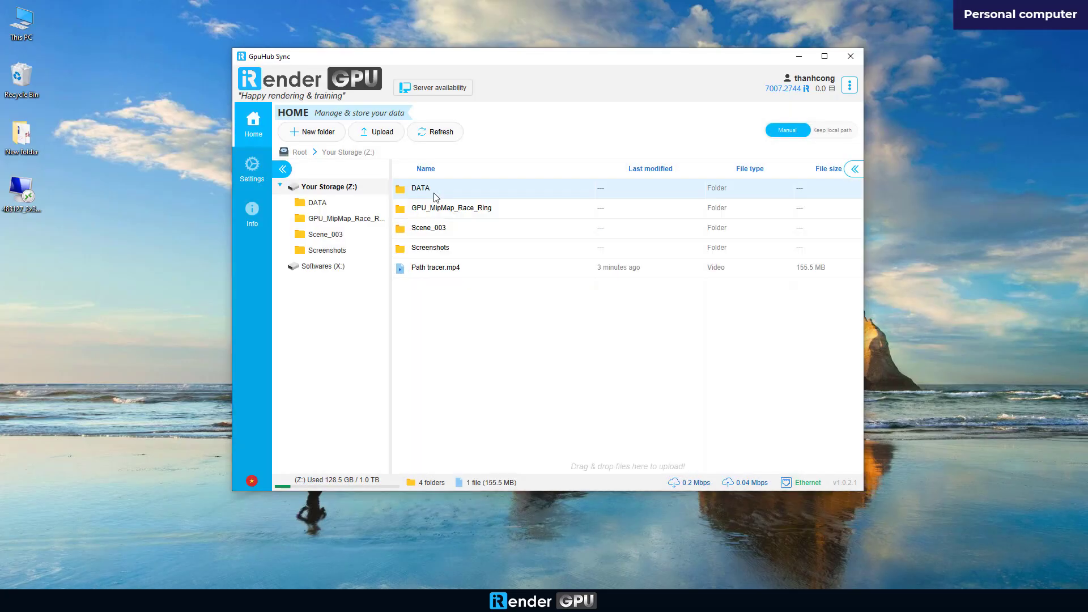
pyautogui.rightClick(439, 268)
pyautogui.click(460, 280)
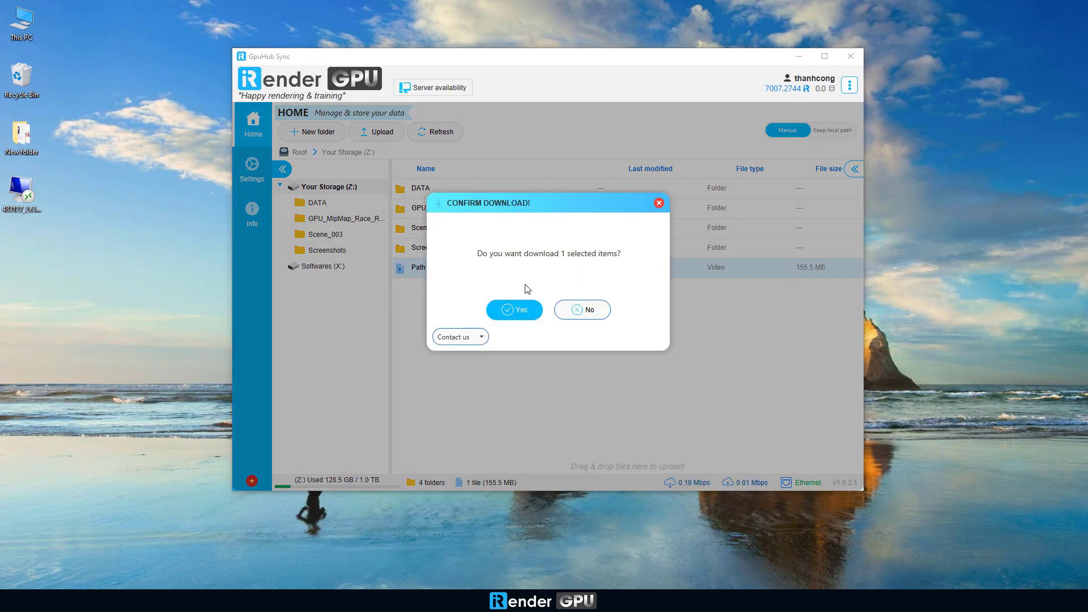
pyautogui.click(515, 310)
pyautogui.click(655, 351)
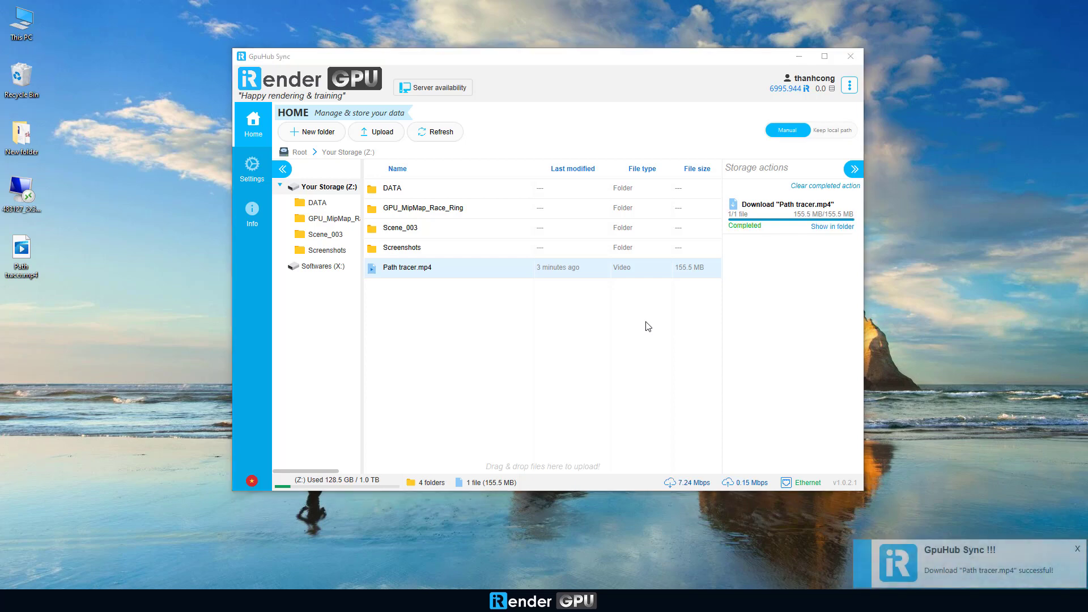
pyautogui.click(841, 56)
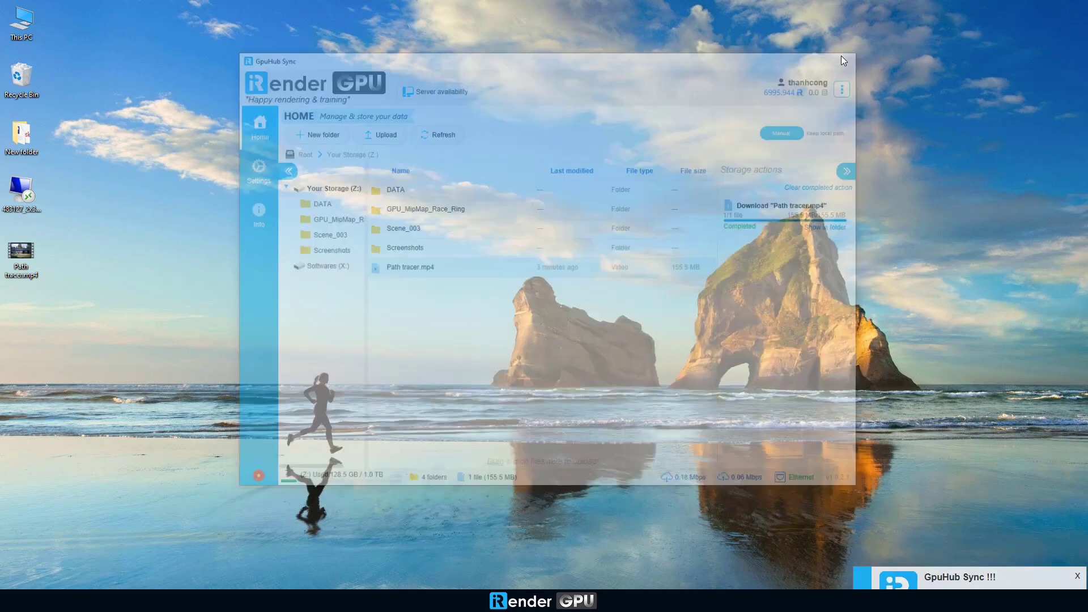